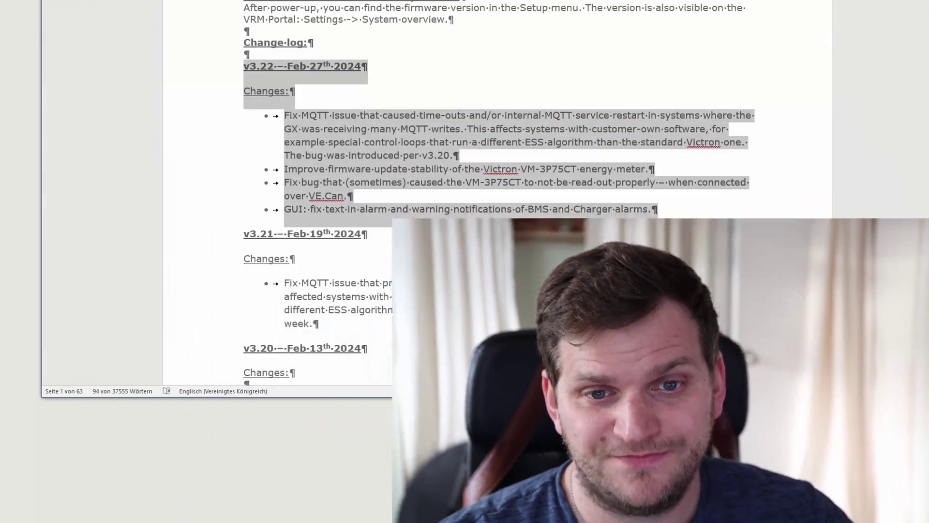
Read the v3.22 entries in the change log document and in the Venus OS release announcement on the web page.
click(429, 69)
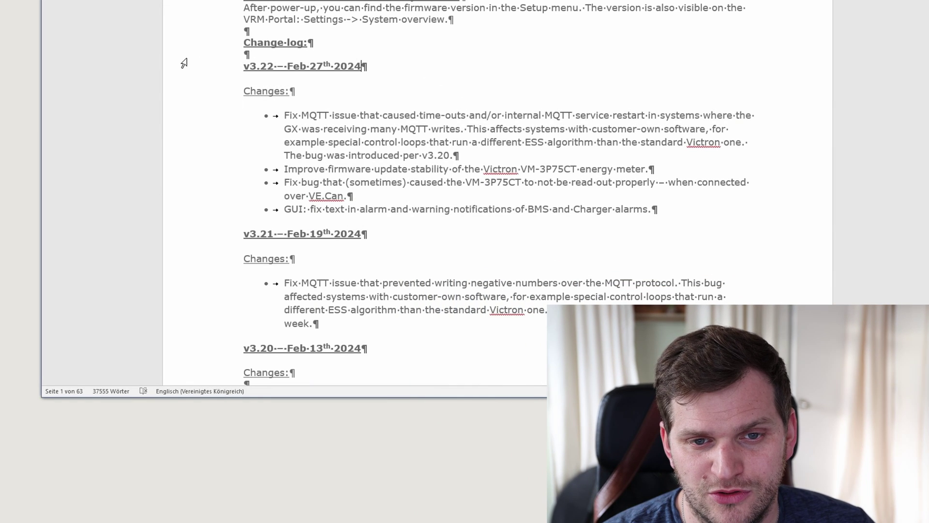
click(263, 37)
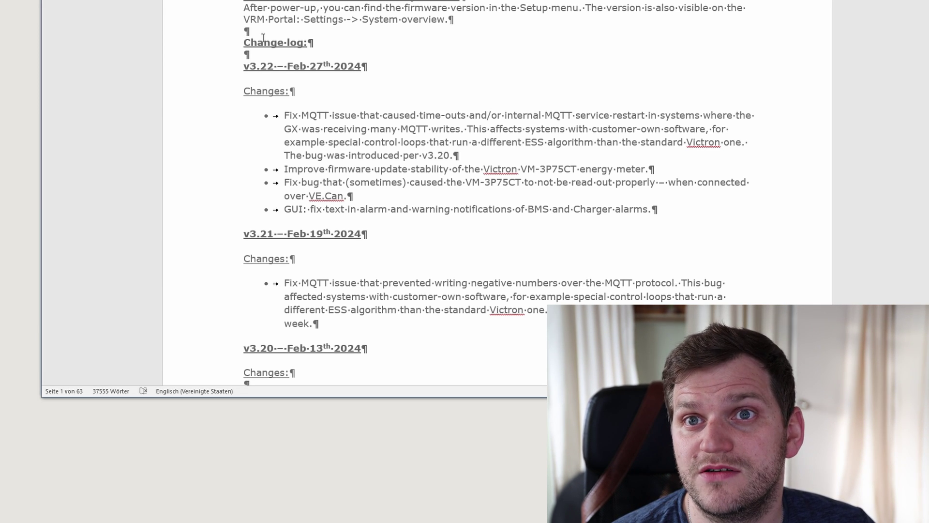
click(425, 98)
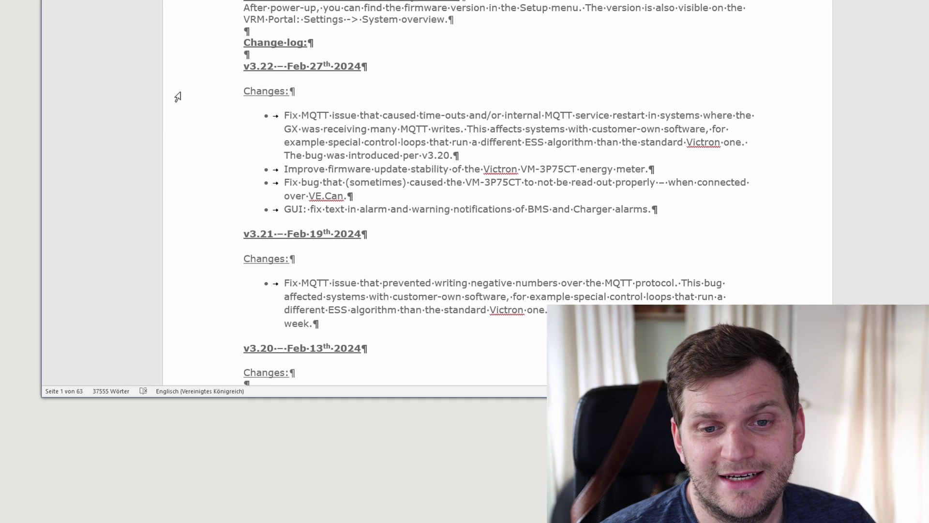
drag(187, 115, 184, 155)
click(453, 169)
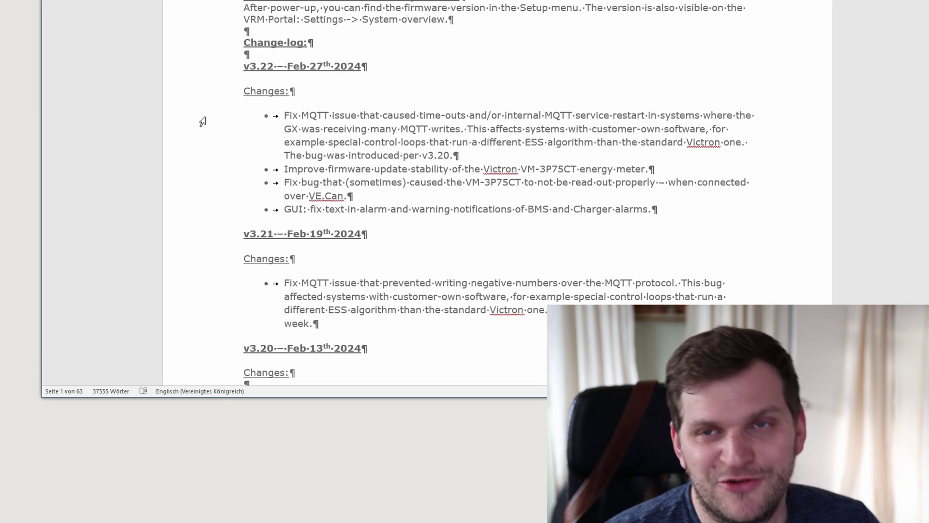
drag(203, 122, 192, 214)
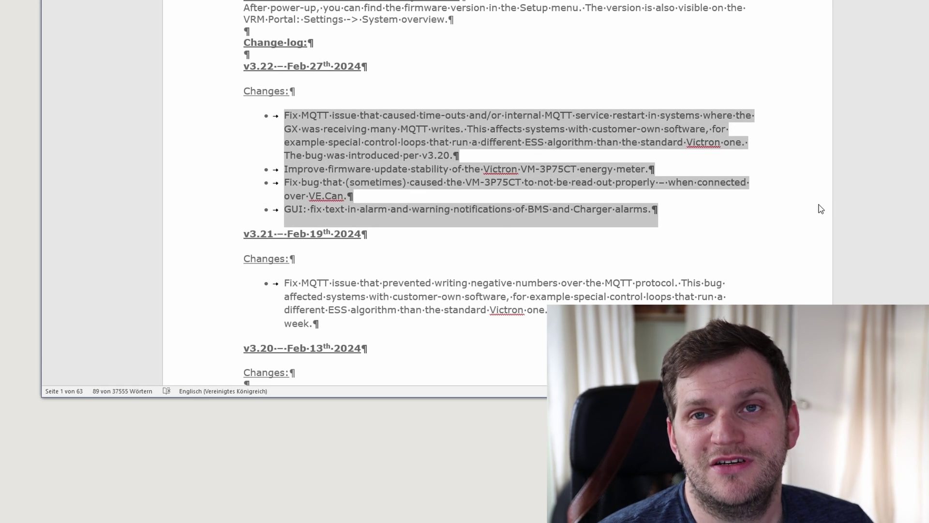
click(613, 141)
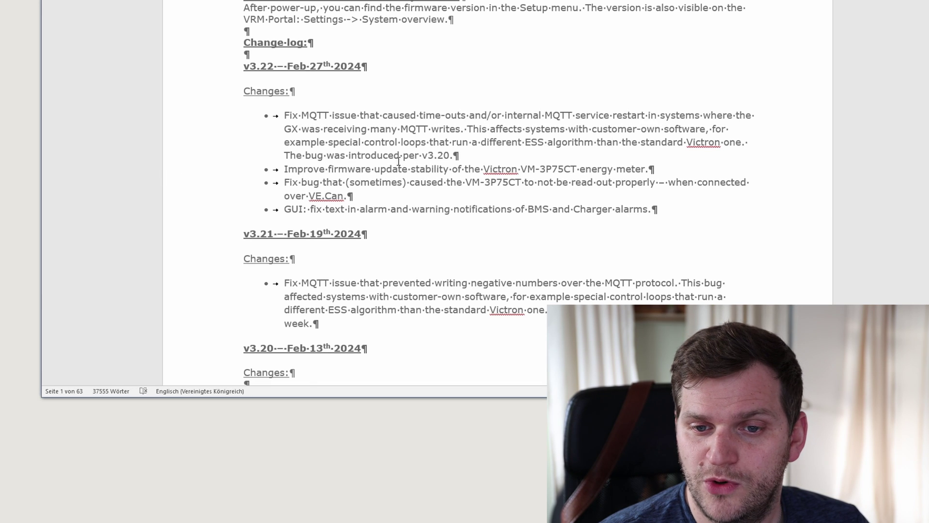
drag(445, 171, 649, 169)
click(724, 169)
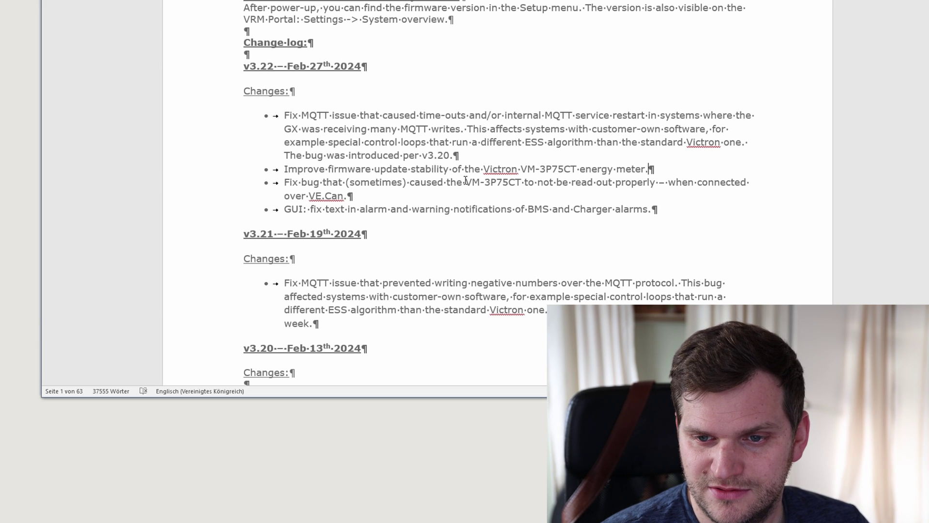
drag(466, 180, 528, 180)
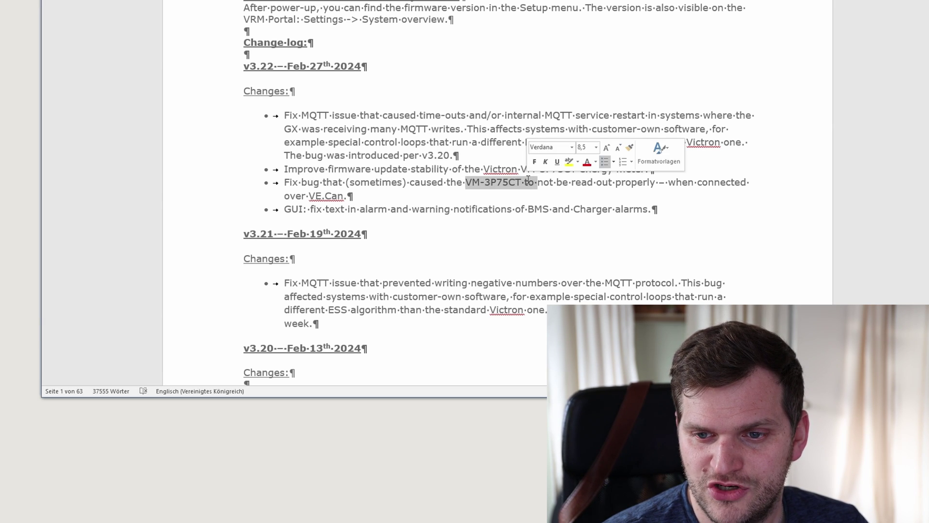
click(732, 183)
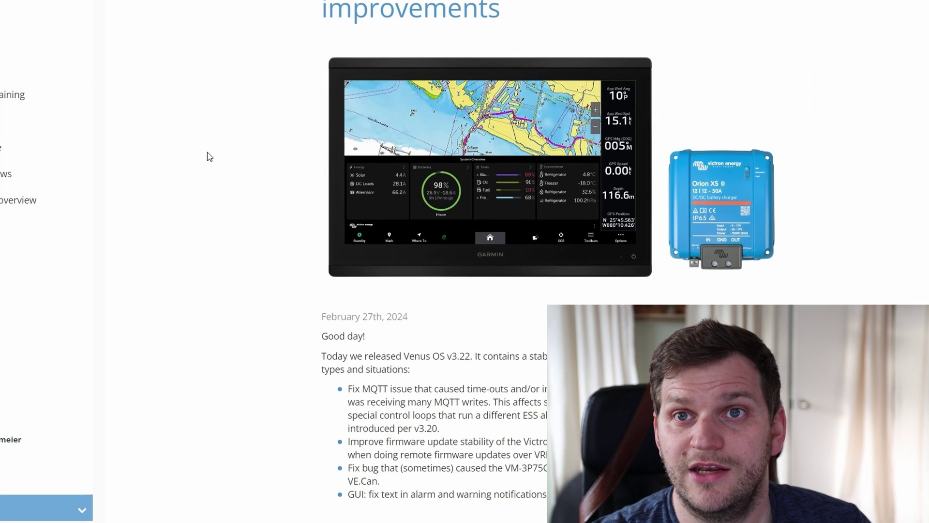
scroll(202, 281, down, 4)
drag(475, 145, 833, 184)
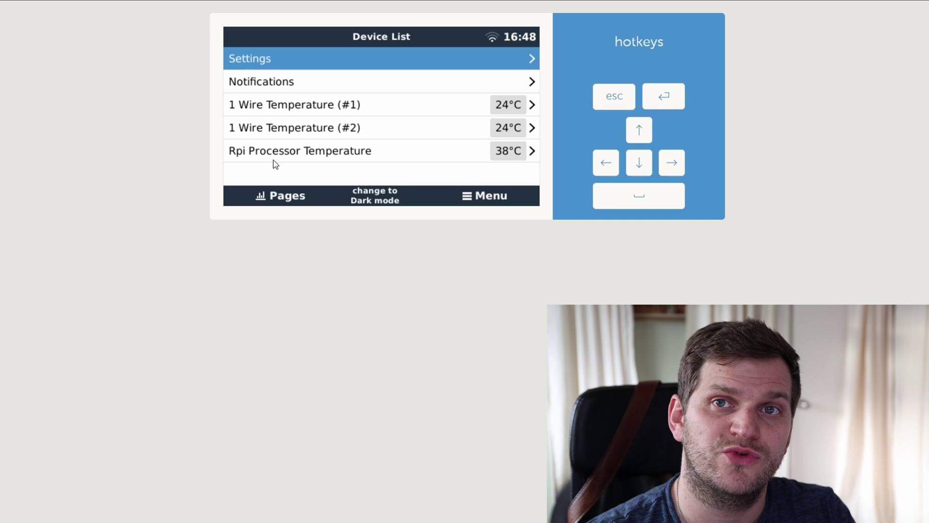
Check for online firmware updates in the device's firmware settings.
click(342, 65)
click(353, 82)
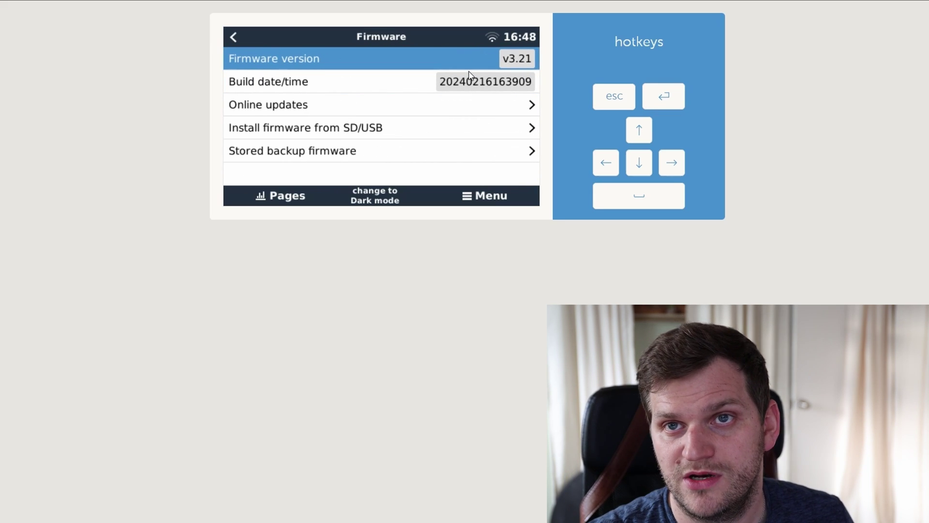
click(472, 107)
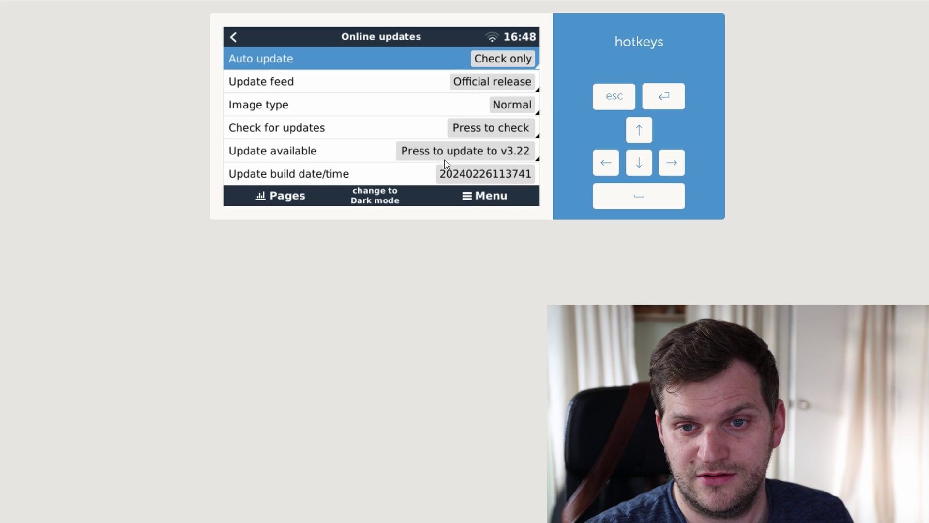
click(307, 135)
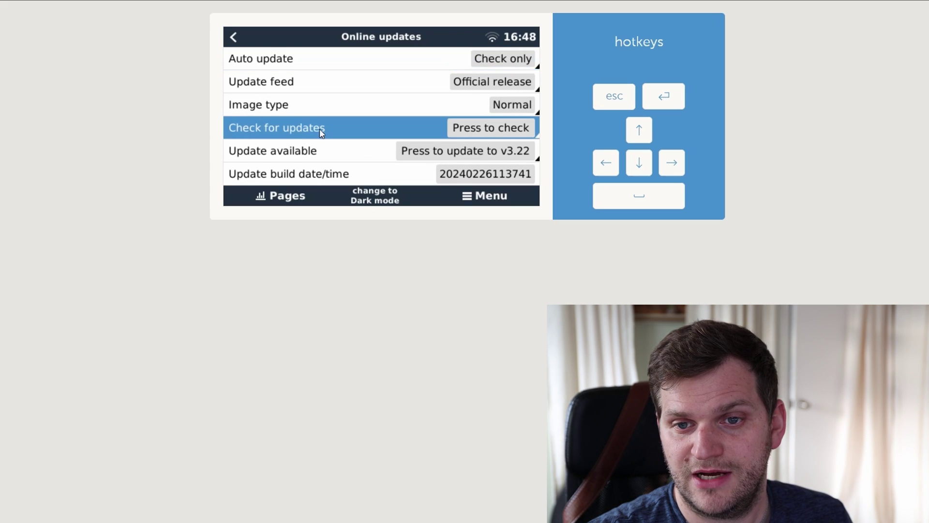
click(491, 131)
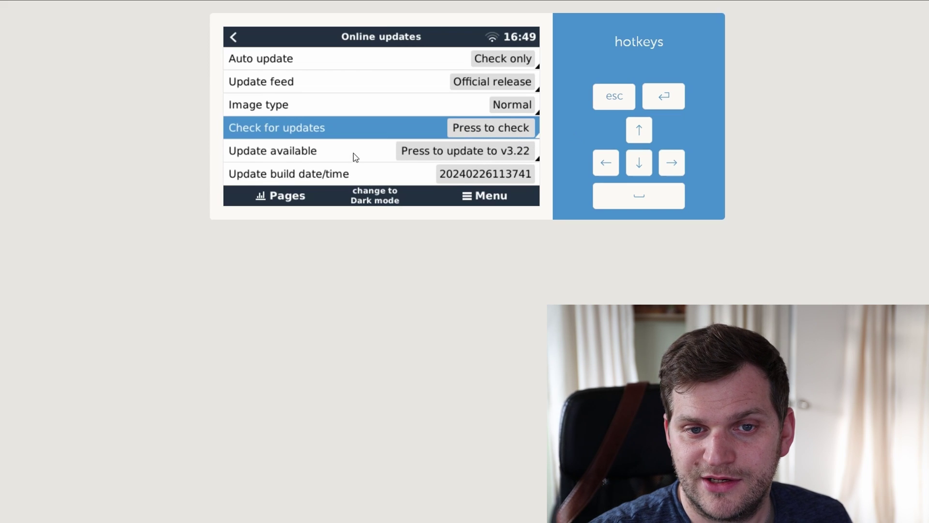
Install the available v3.22 firmware update and reconnect to the remote console.
click(438, 158)
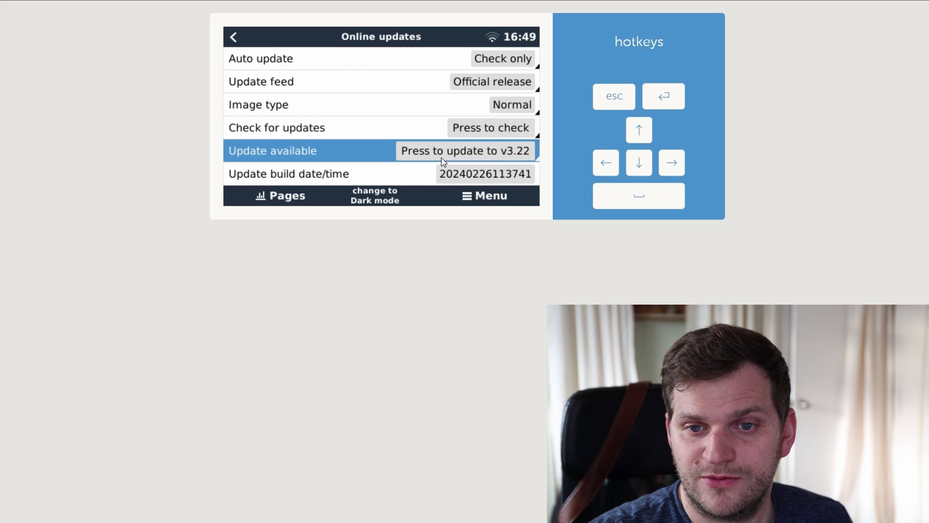
click(499, 154)
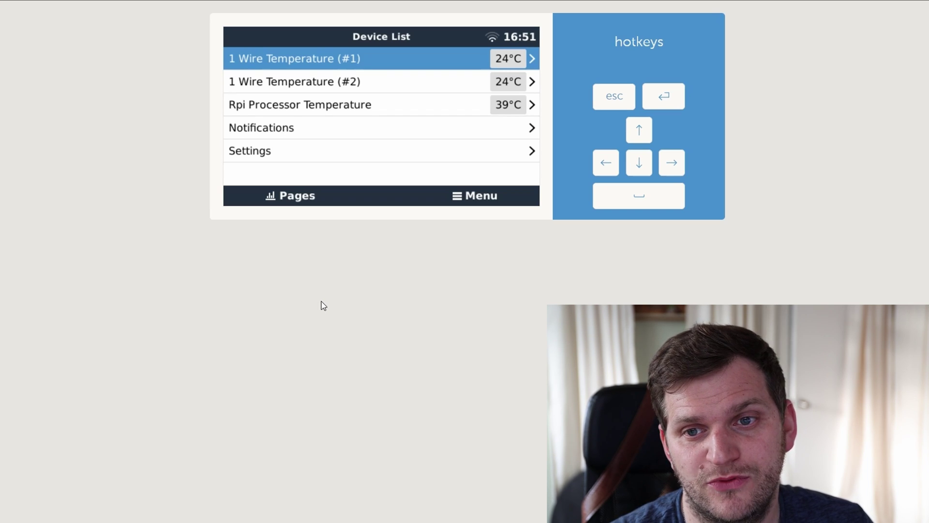
click(472, 183)
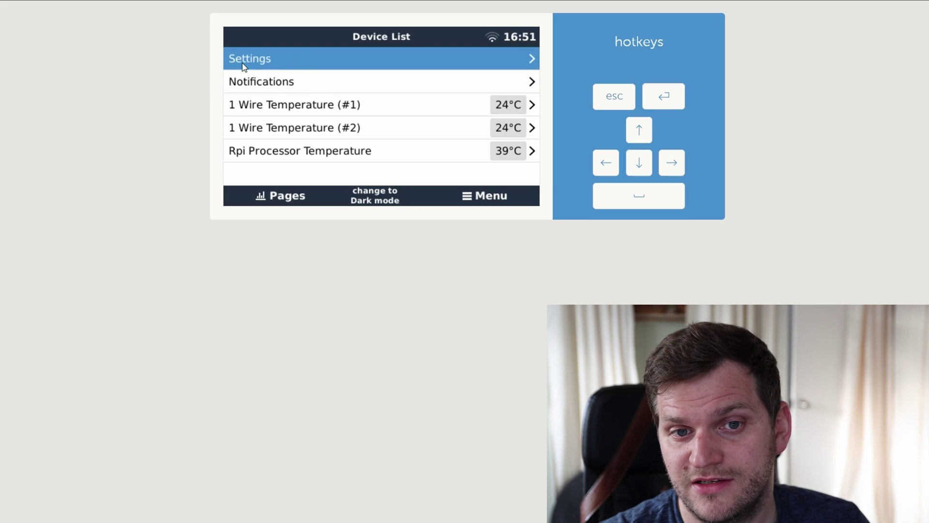
Try the dark mode switch on the device list and show the overview pages.
click(381, 200)
click(383, 200)
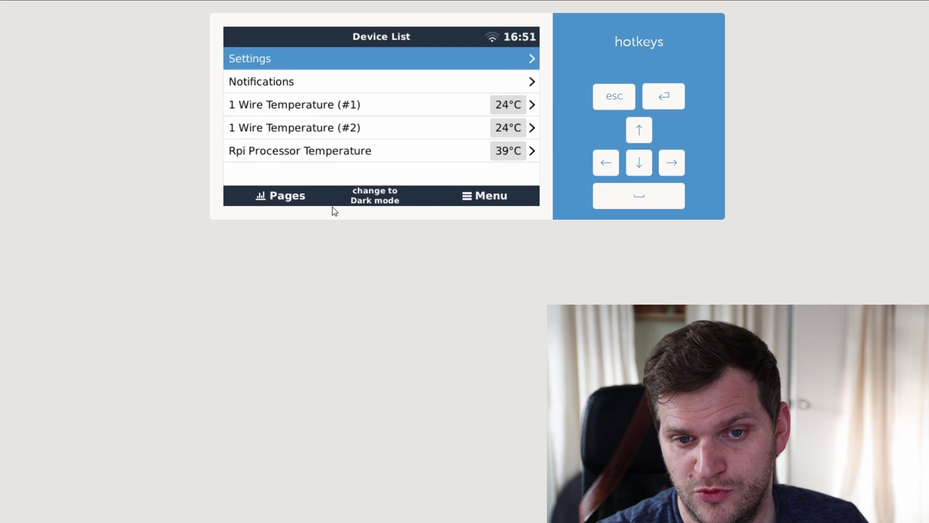
click(290, 197)
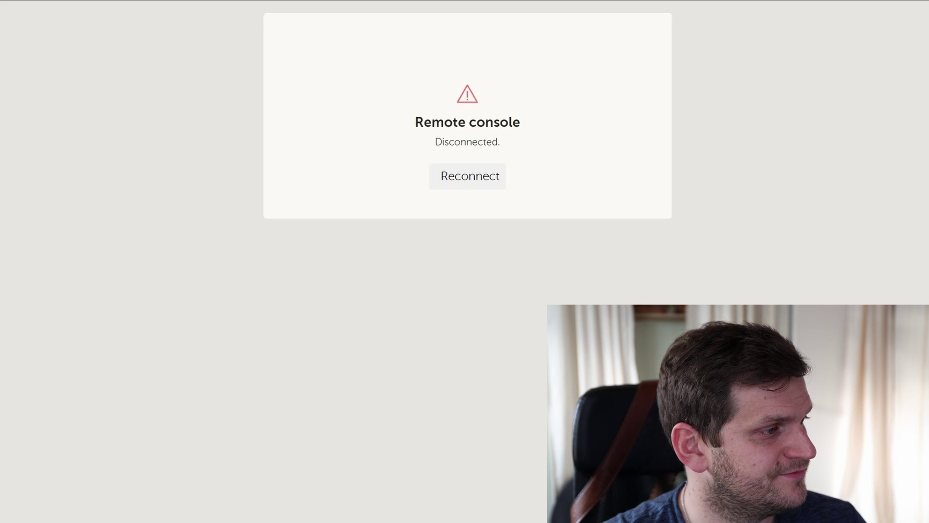
Reconnect the remote console, view the installed firmware version and check online for newer updates.
click(492, 177)
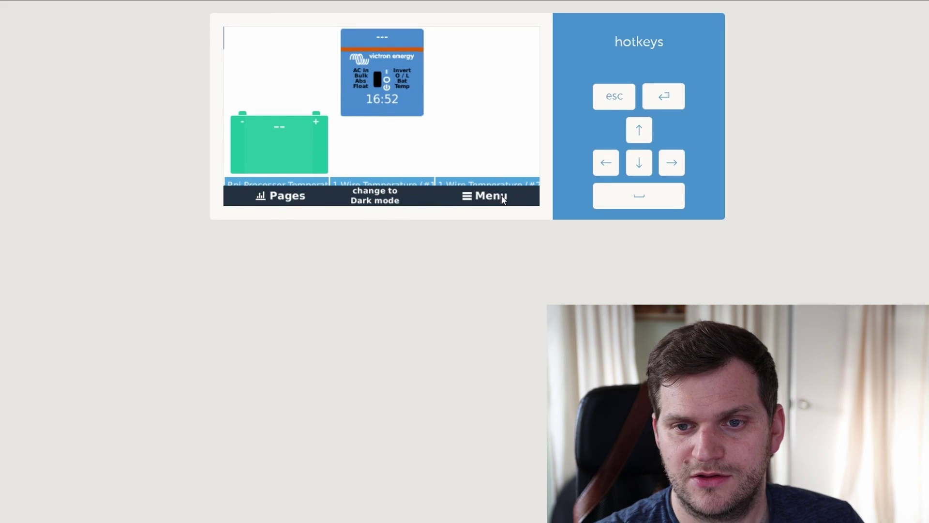
click(507, 194)
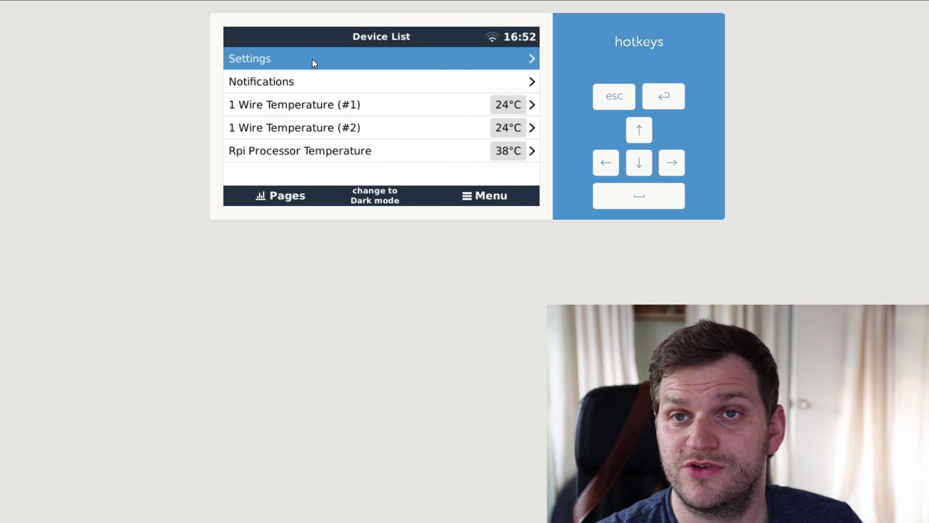
click(312, 59)
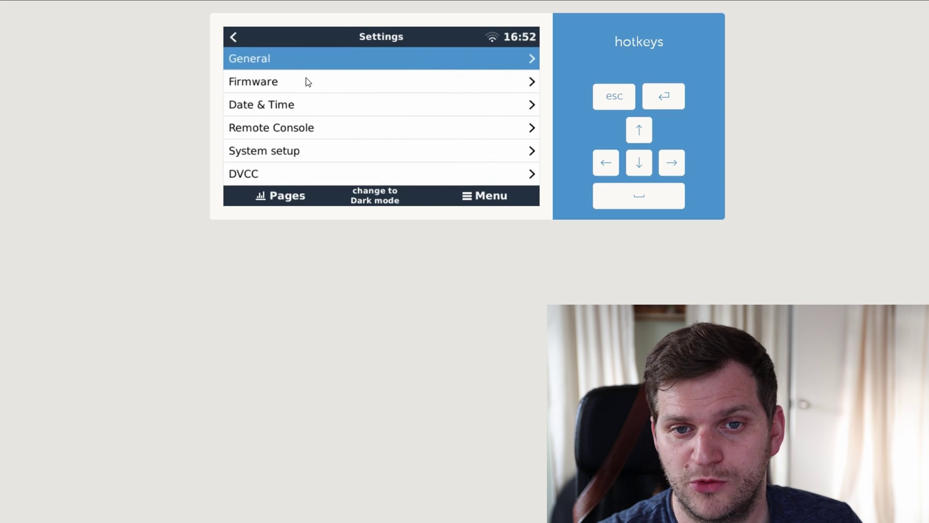
click(306, 80)
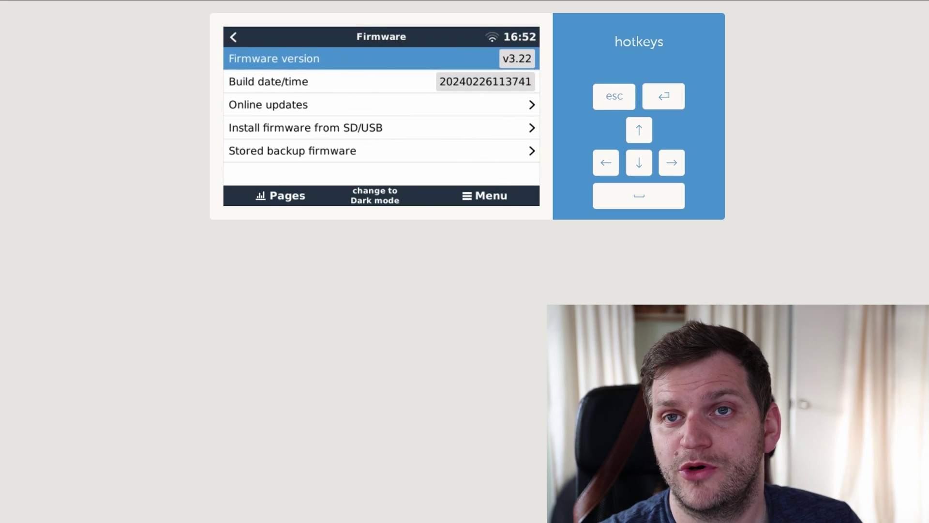
click(318, 104)
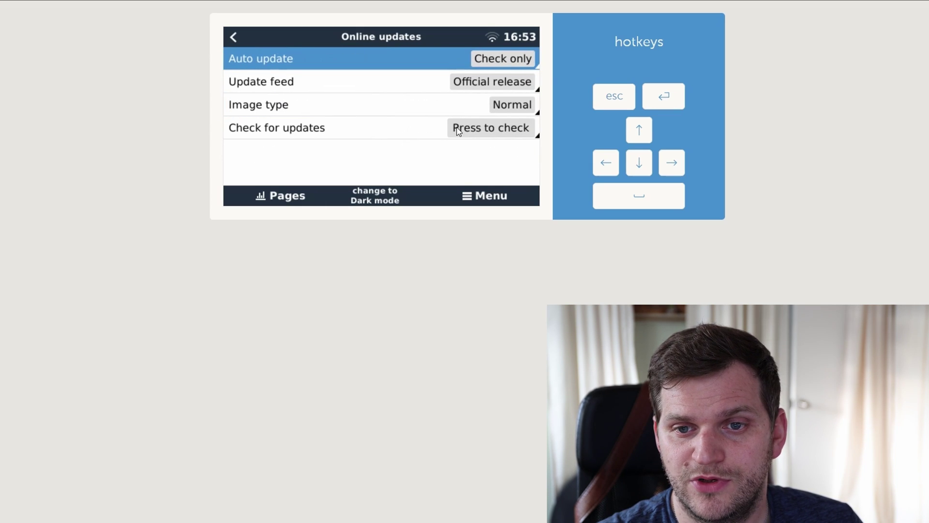
click(460, 128)
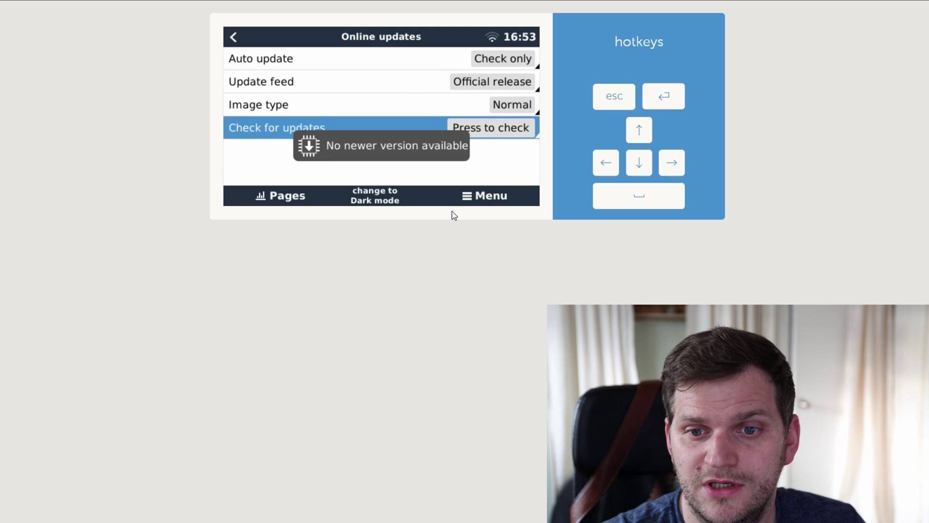
Examine the GitHub, stored and installed versions of the active packages in the Package manager settings.
click(498, 205)
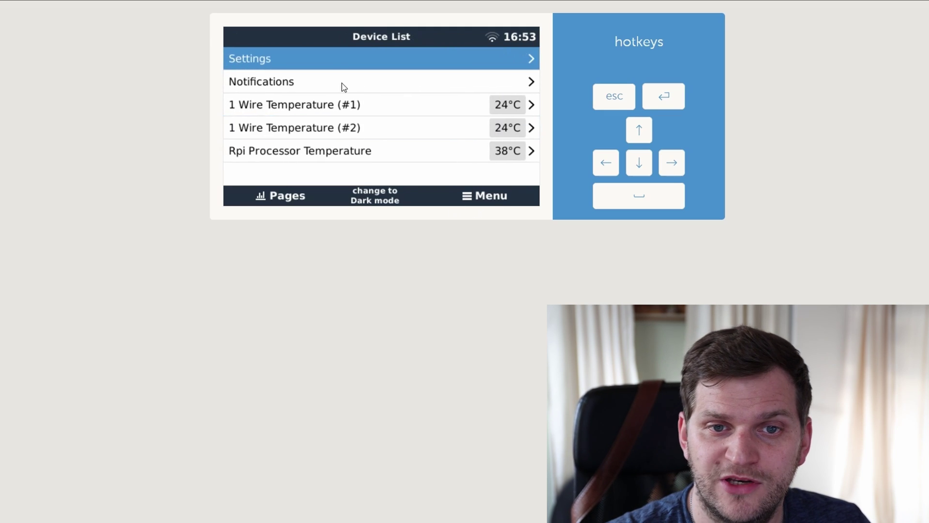
click(285, 59)
click(638, 167)
key(Down)
key(Down)
key(Down)
key(Down)
key(Down)
key(Down)
key(Down)
key(Down)
key(Down)
key(Down)
key(Down)
key(Down)
key(Down)
key(Down)
key(Down)
key(Down)
key(Down)
key(Down)
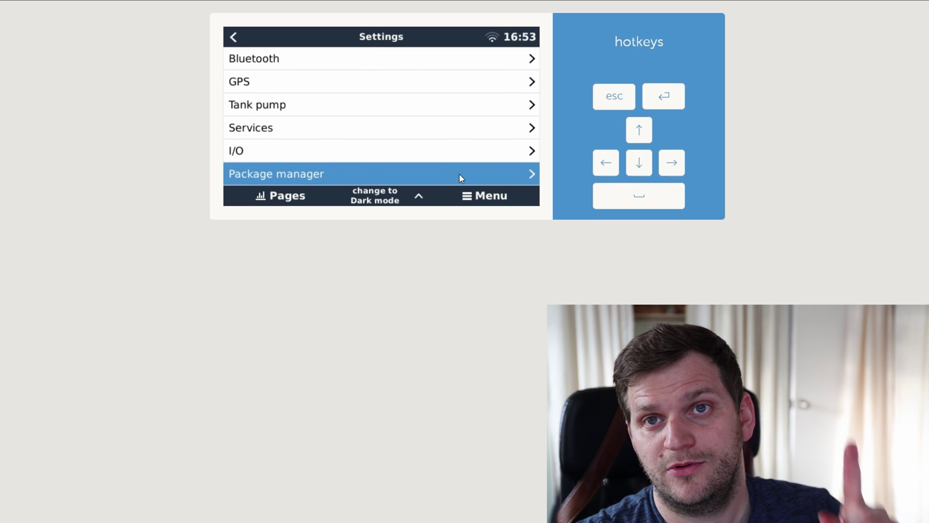
click(458, 173)
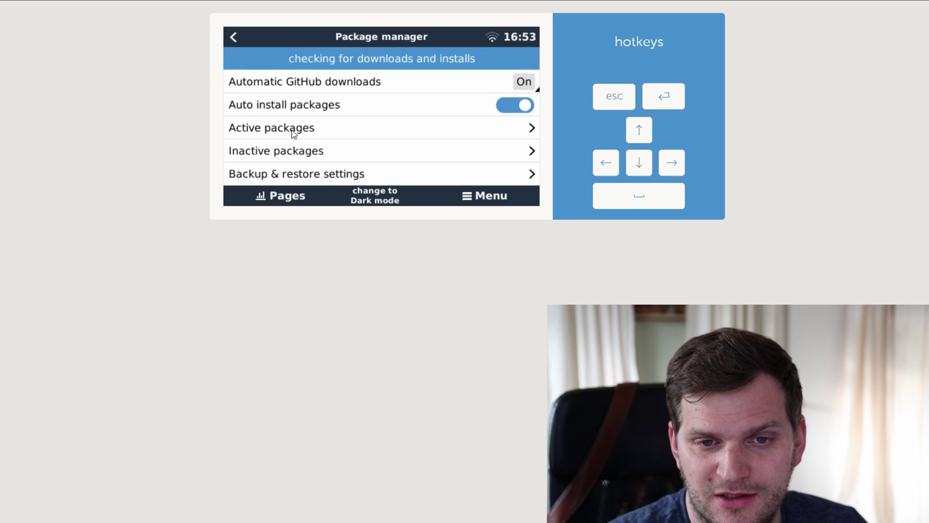
click(294, 131)
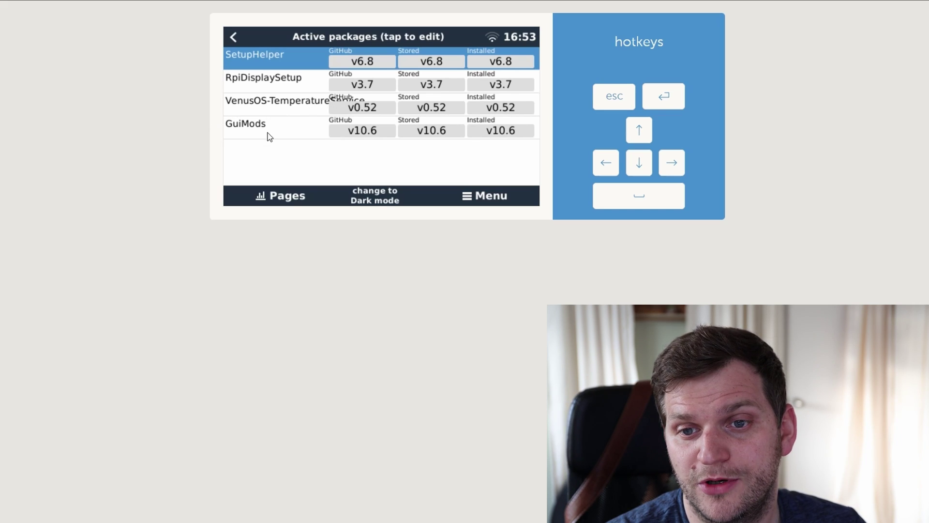
click(501, 201)
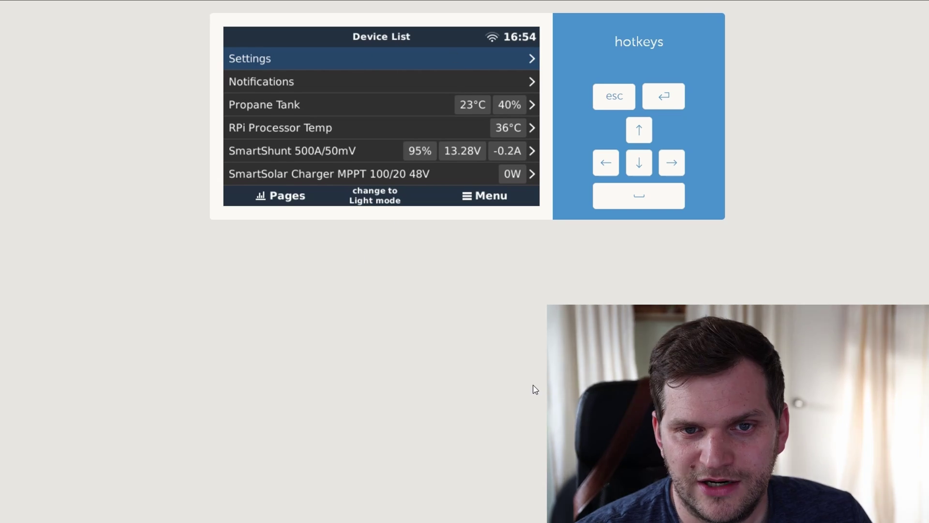
Inspect the Propane Tank sensor's details on the other installation and return to the device list.
click(330, 108)
click(237, 40)
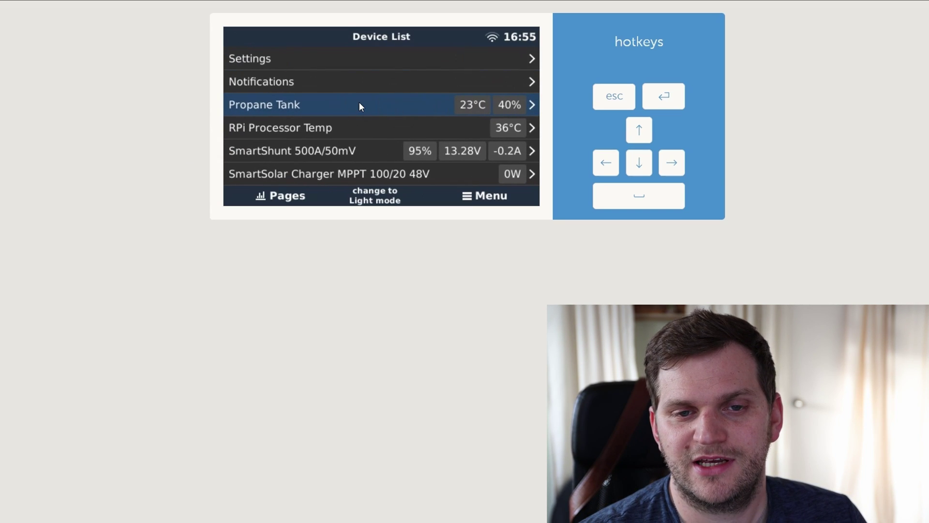
click(360, 104)
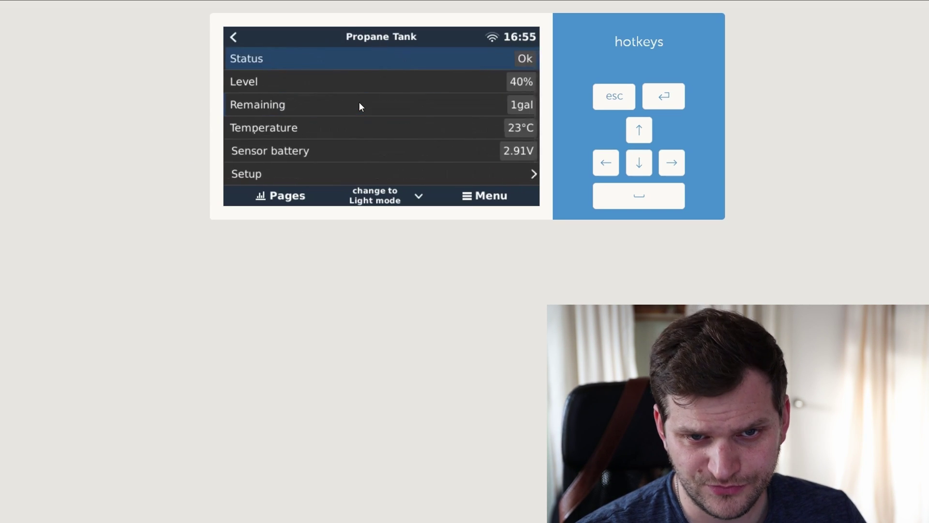
click(238, 38)
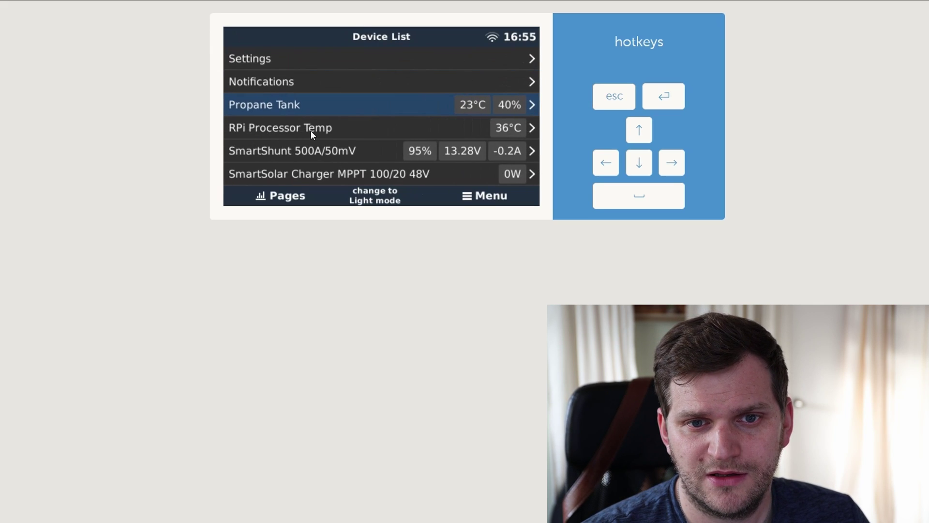
click(310, 105)
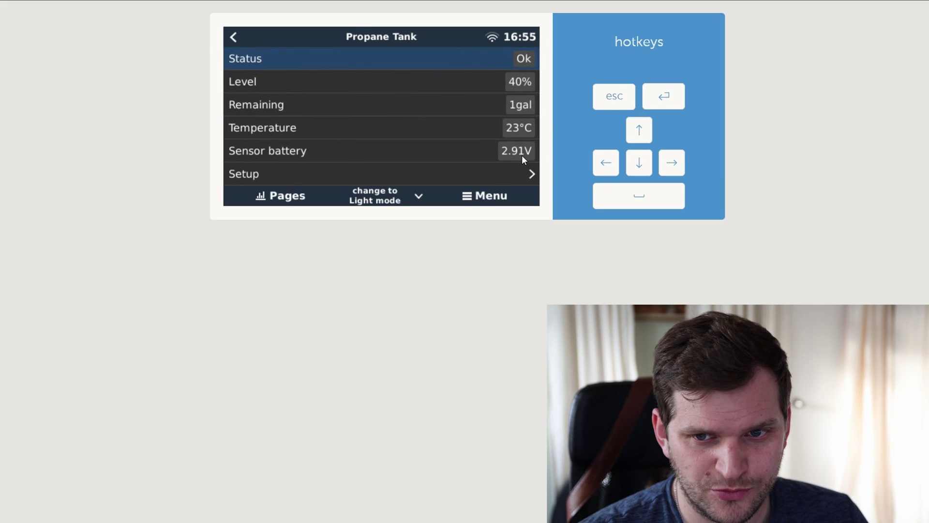
click(235, 36)
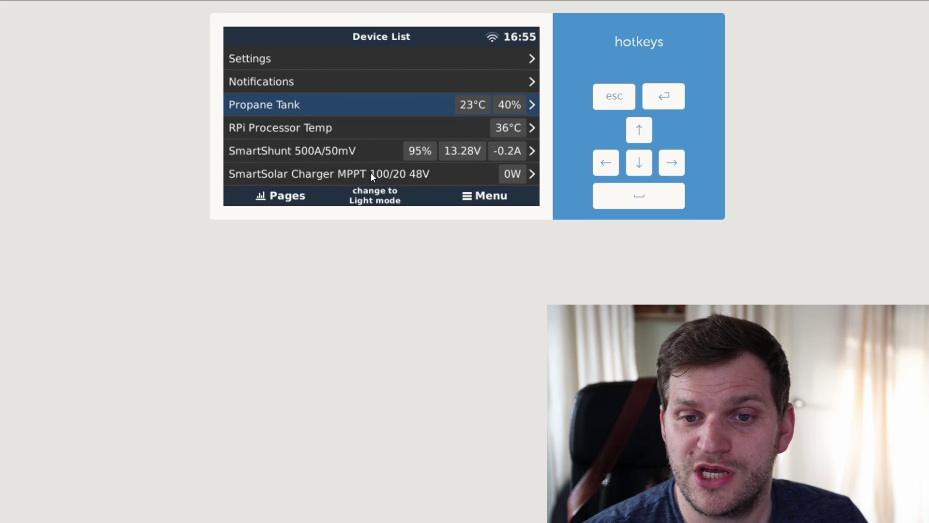
Show the firmware's online update settings and view the available auto update options without changing them.
click(332, 59)
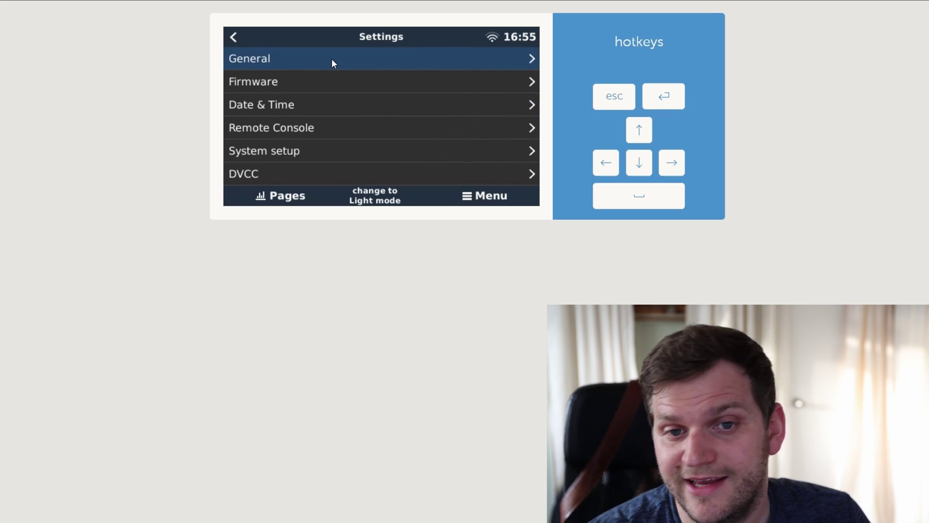
click(320, 84)
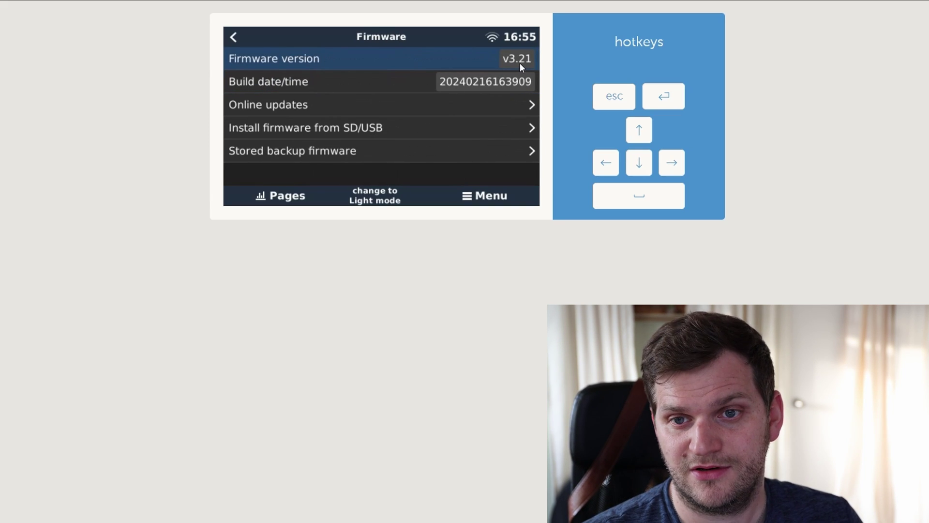
click(386, 111)
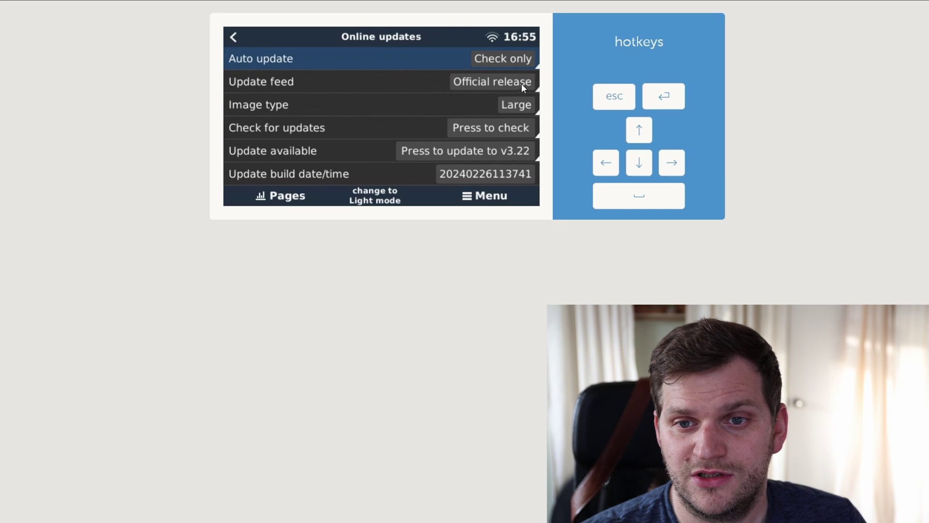
click(509, 60)
click(233, 34)
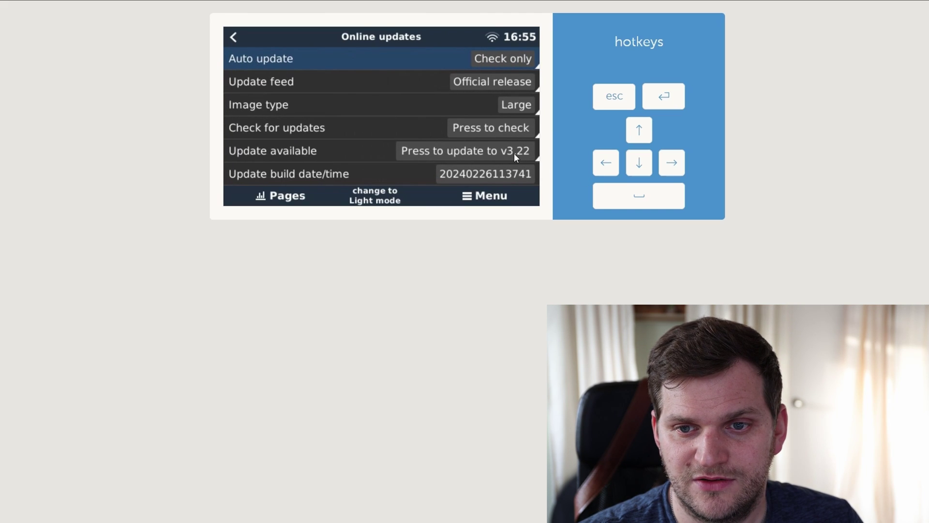
Check online for firmware updates and install the available update to v3.22.
click(487, 158)
click(500, 136)
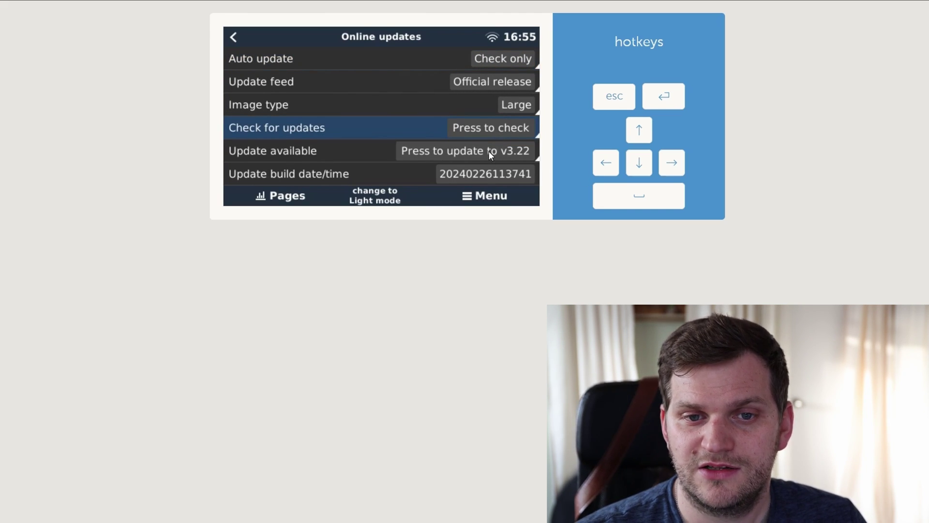
click(489, 151)
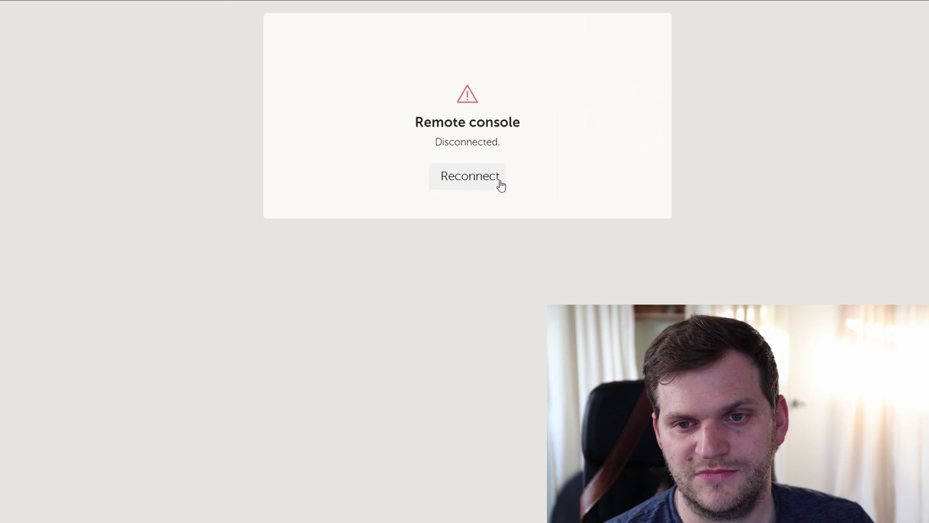
Reconnect the remote console after the update, show the overview page and return to the device list.
click(469, 184)
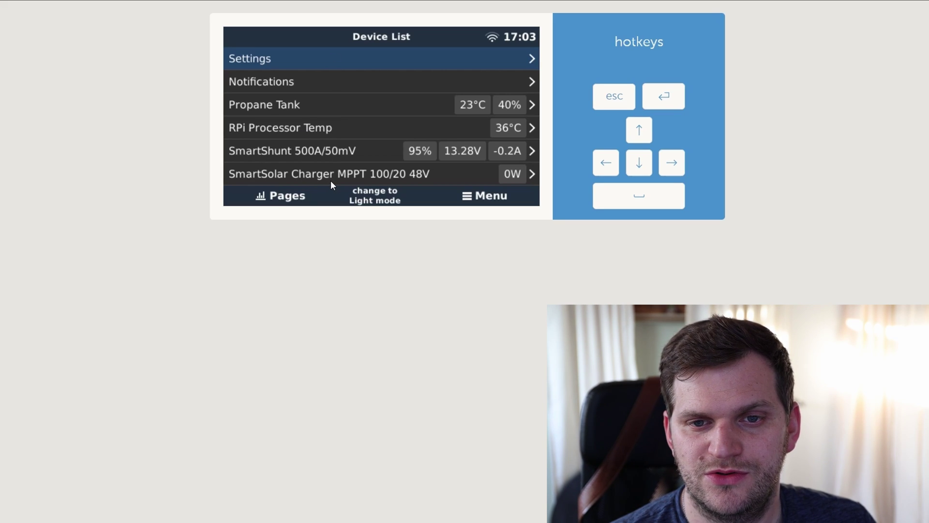
click(287, 196)
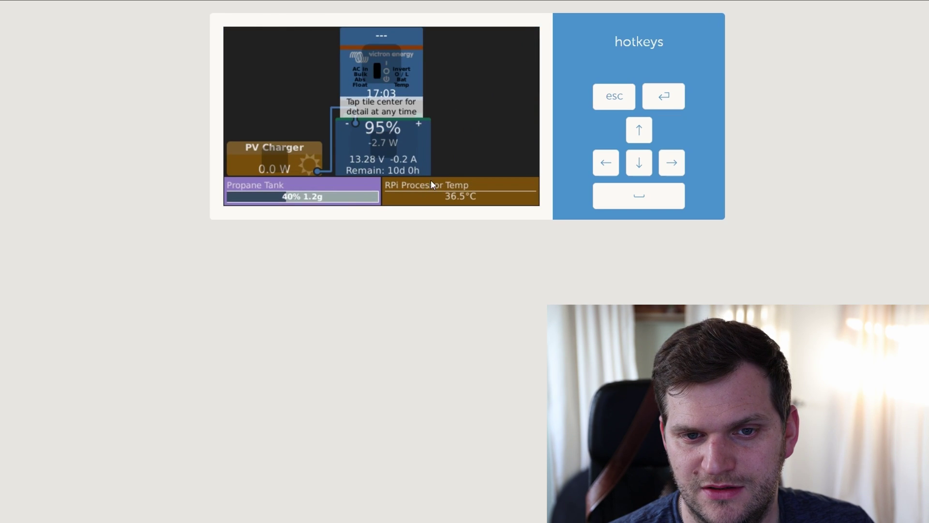
click(463, 141)
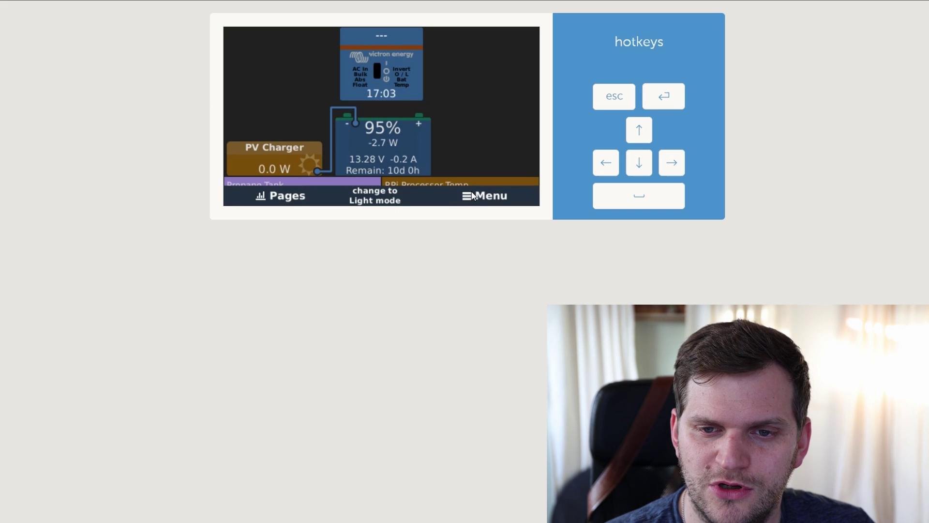
key(space)
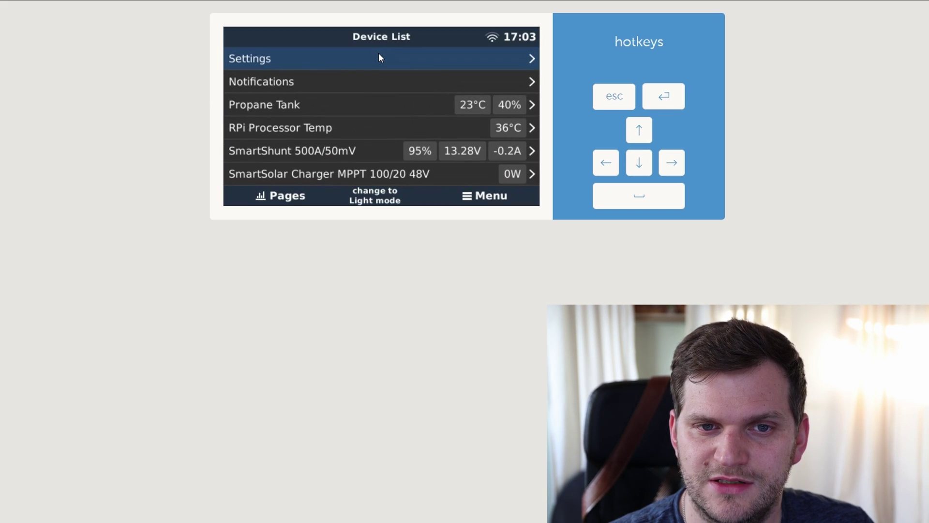
View the installed firmware version and build date, check online for a newer release and return to the settings.
click(379, 55)
click(288, 82)
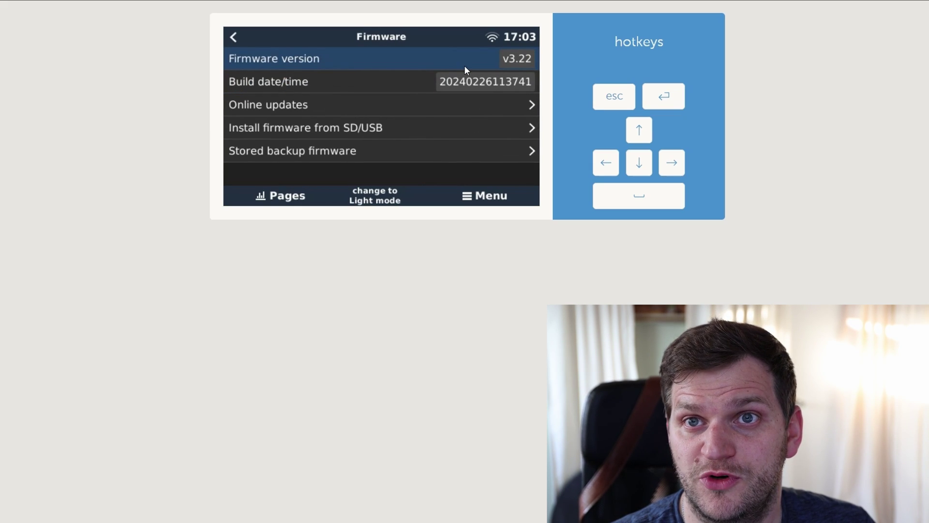
click(320, 101)
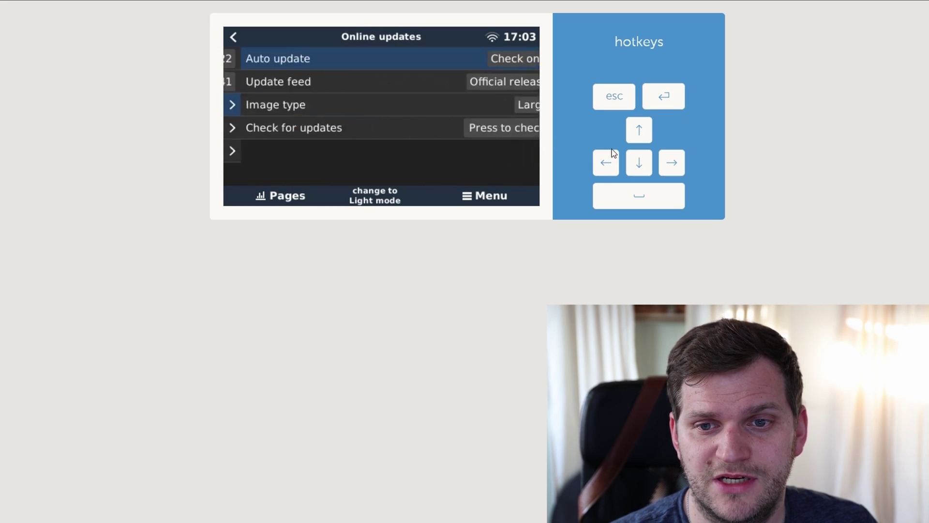
click(506, 134)
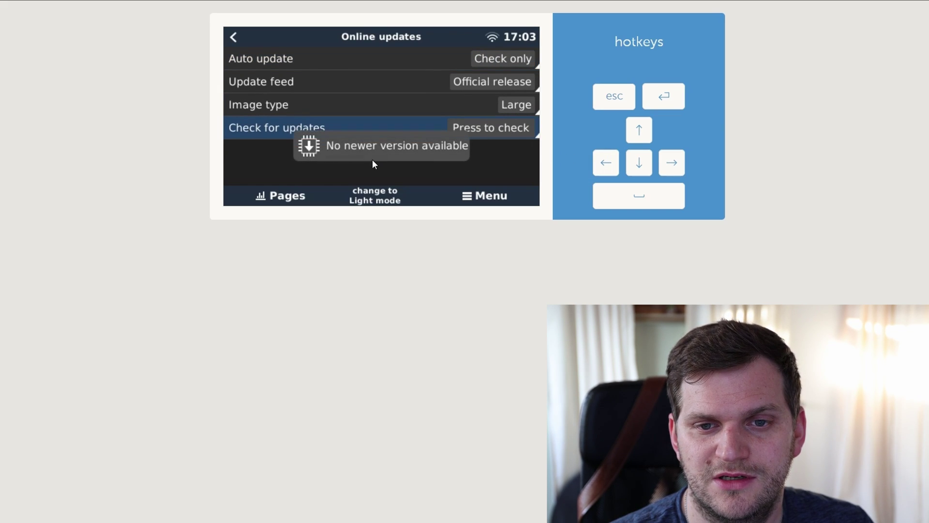
click(231, 36)
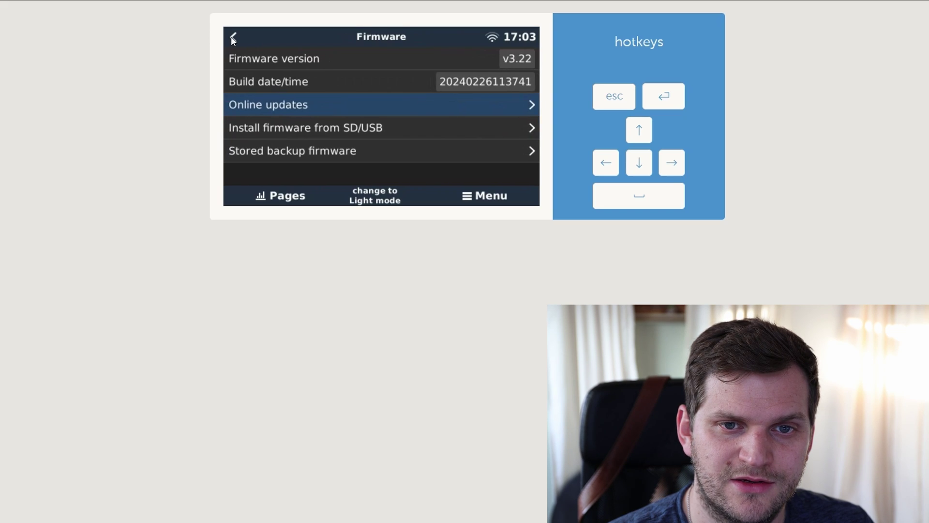
click(231, 36)
Examine the GitHub, stored and installed versions of the active packages in the Package manager and return to the device list.
click(640, 164)
click(642, 165)
click(642, 165)
click(642, 166)
key(Down)
key(Down)
key(Down)
key(Down)
key(Down)
key(Down)
key(Down)
key(Down)
key(Down)
key(Down)
key(Down)
key(Down)
key(Down)
key(Down)
key(Down)
key(Down)
key(Down)
key(Down)
key(Down)
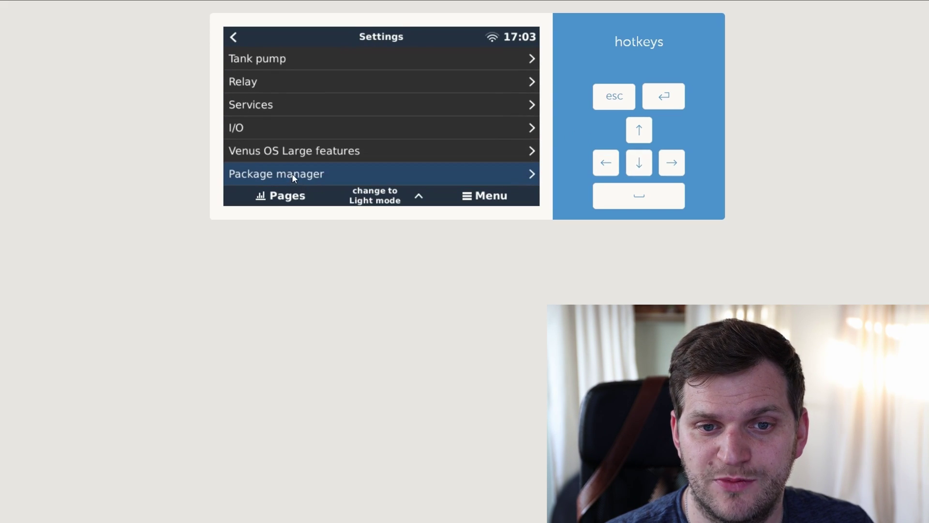
click(292, 174)
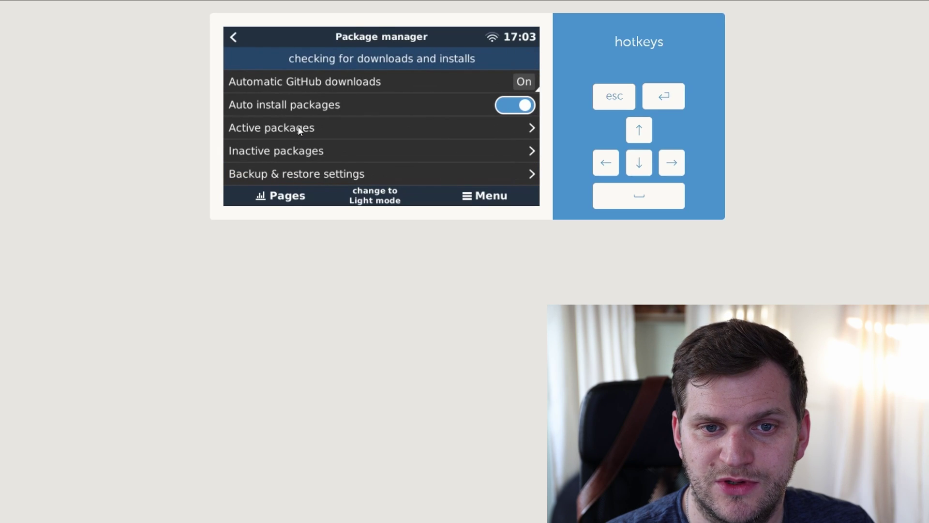
click(269, 129)
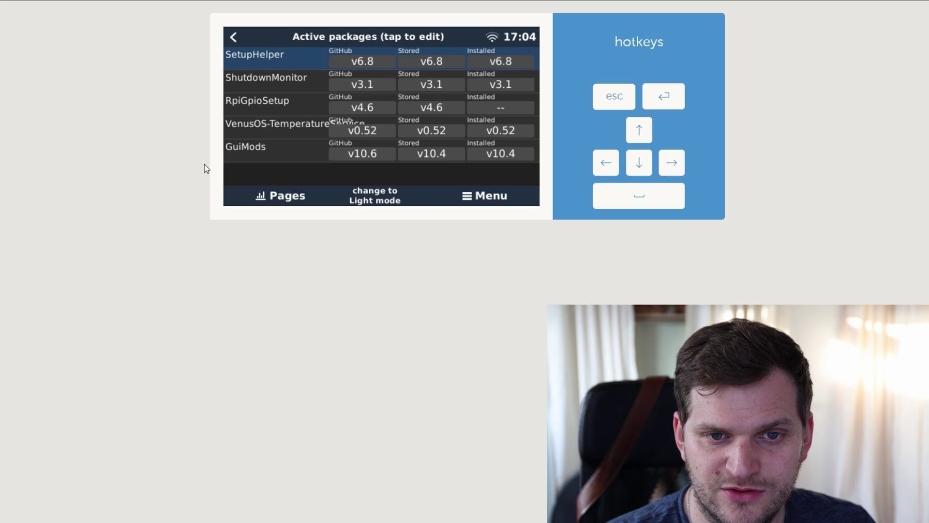
click(248, 108)
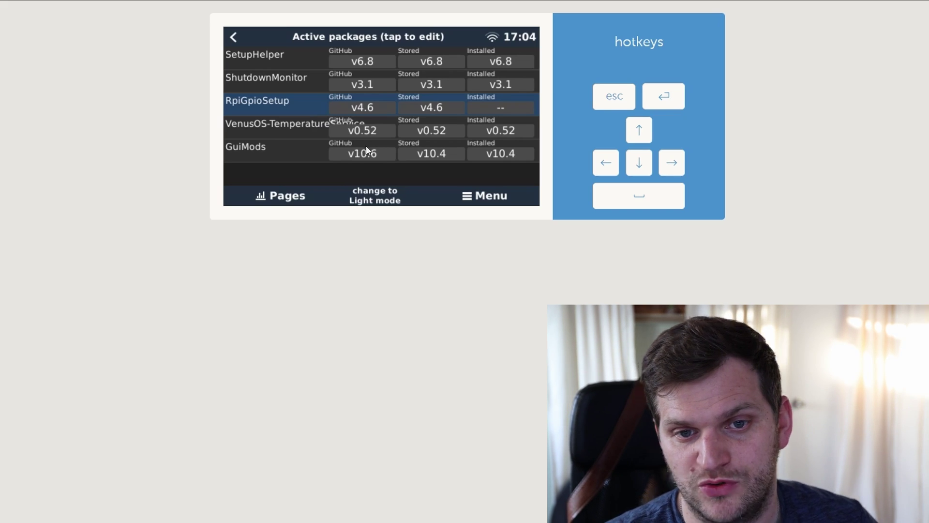
click(490, 204)
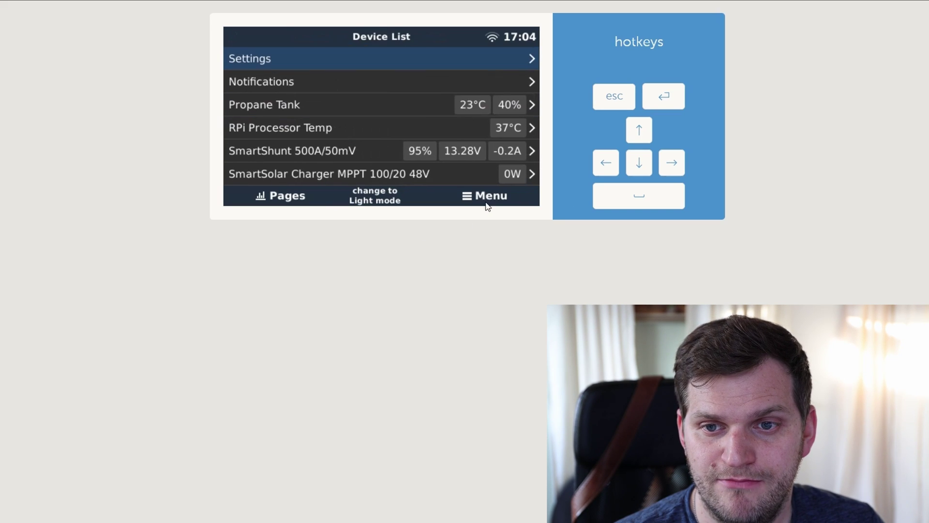